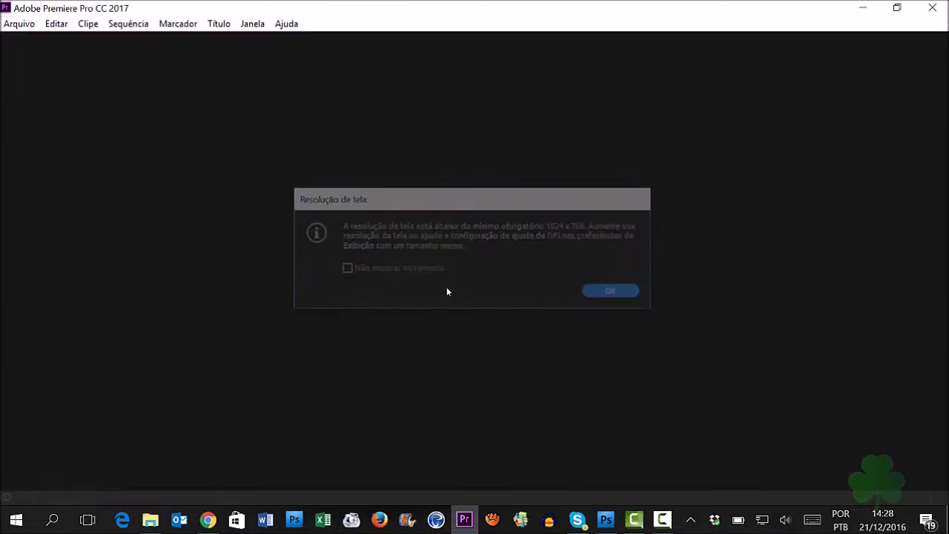
Dismiss the resolution warning and create a new 'Sem título' project, replacing the existing one
left_click(612, 292)
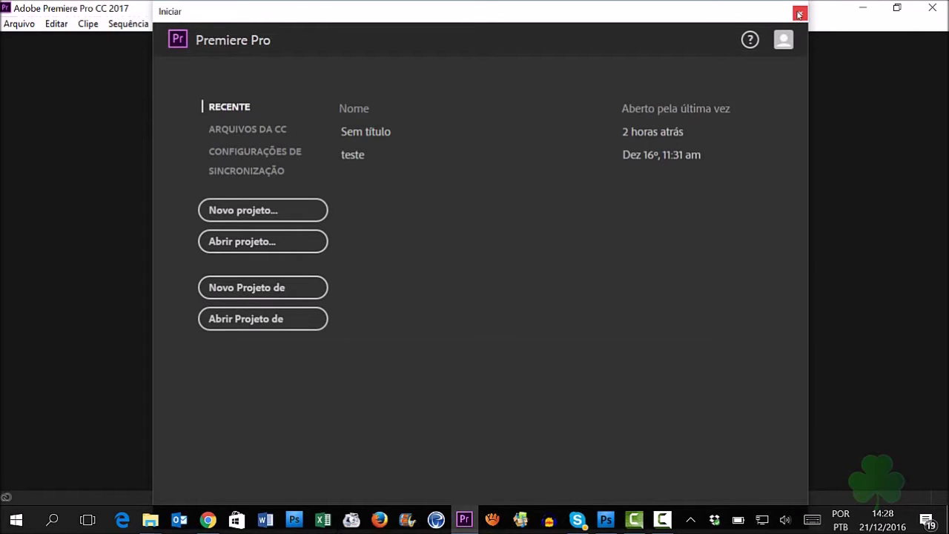
left_click(263, 210)
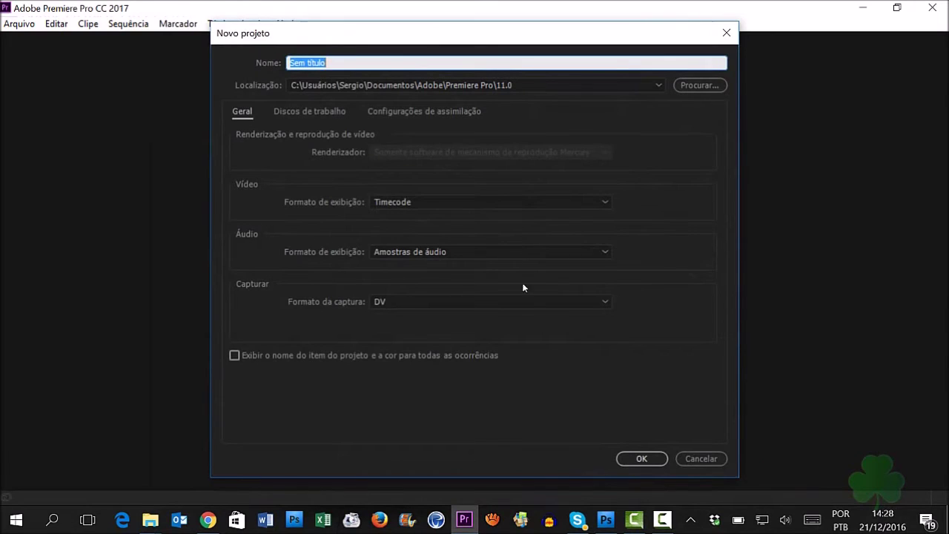
key("Return")
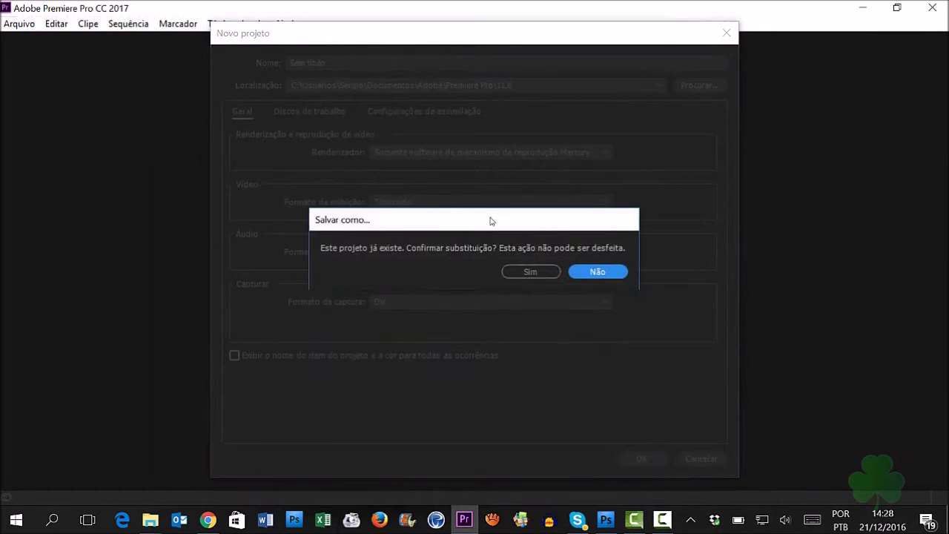
left_click(528, 272)
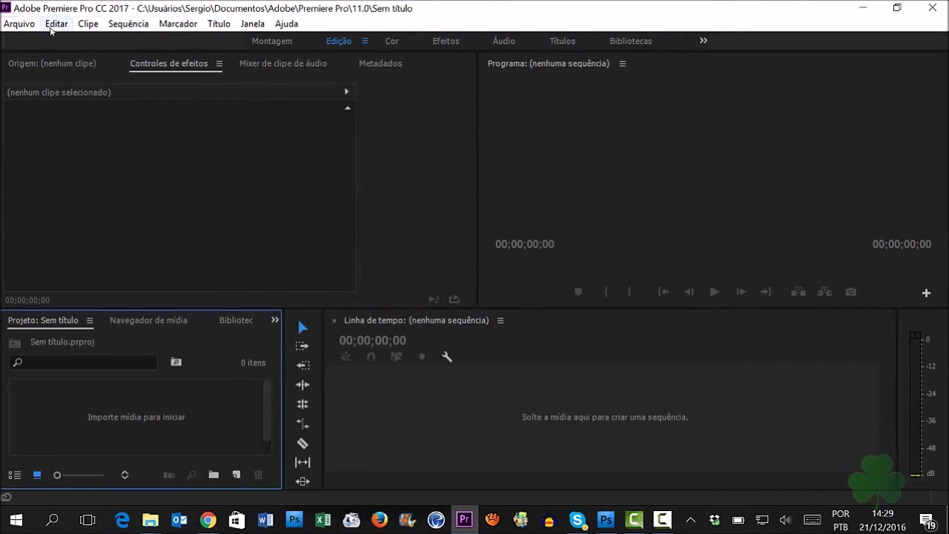
left_click(12, 22)
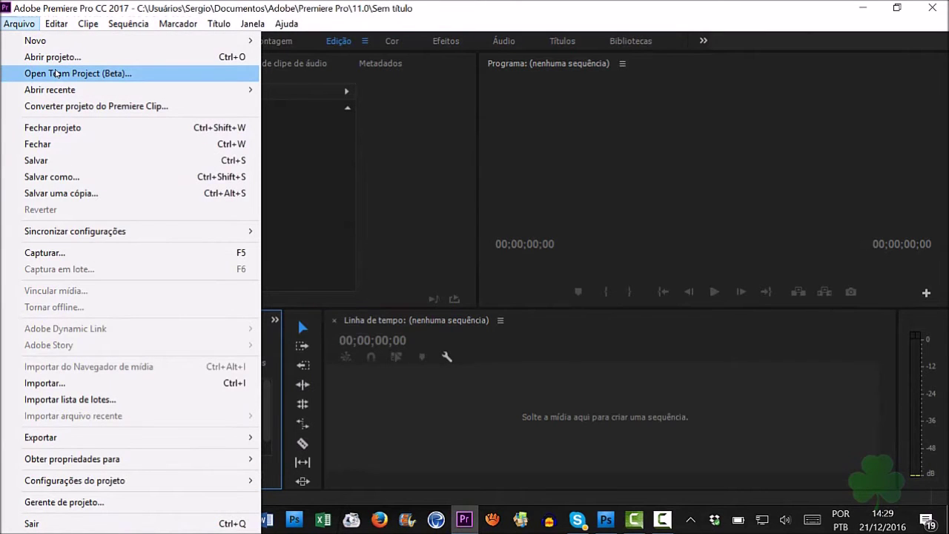
mouse_move(88, 23)
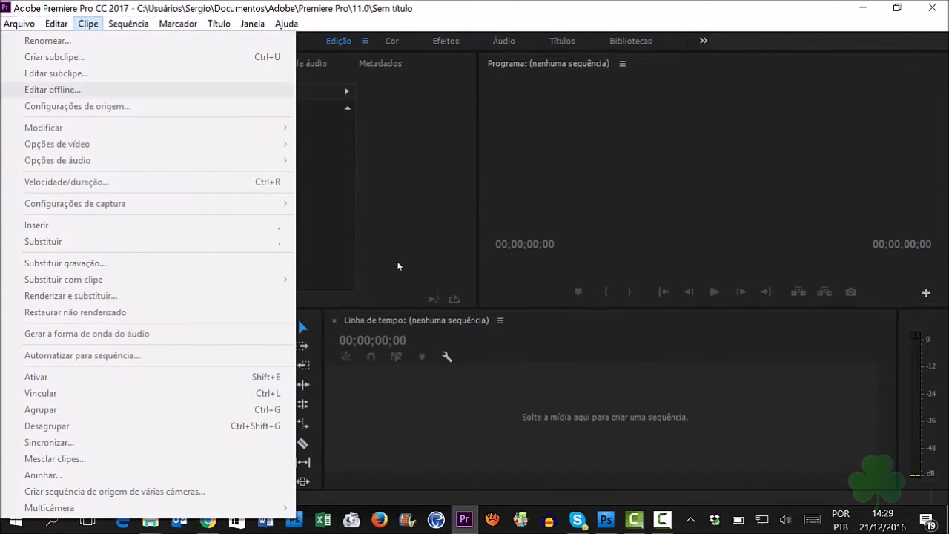
left_click(656, 29)
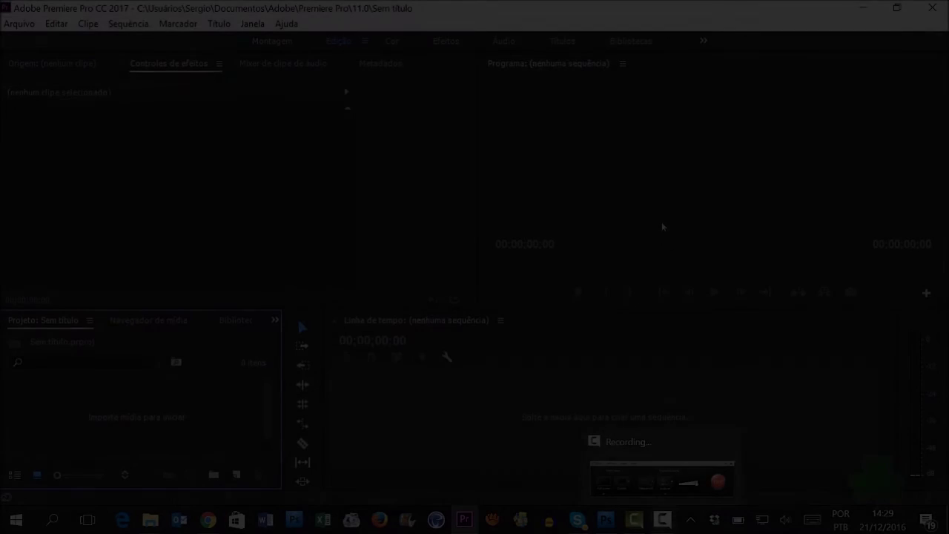
Quit Premiere Pro and open File Explorer on Acesso rápido
left_click(944, 7)
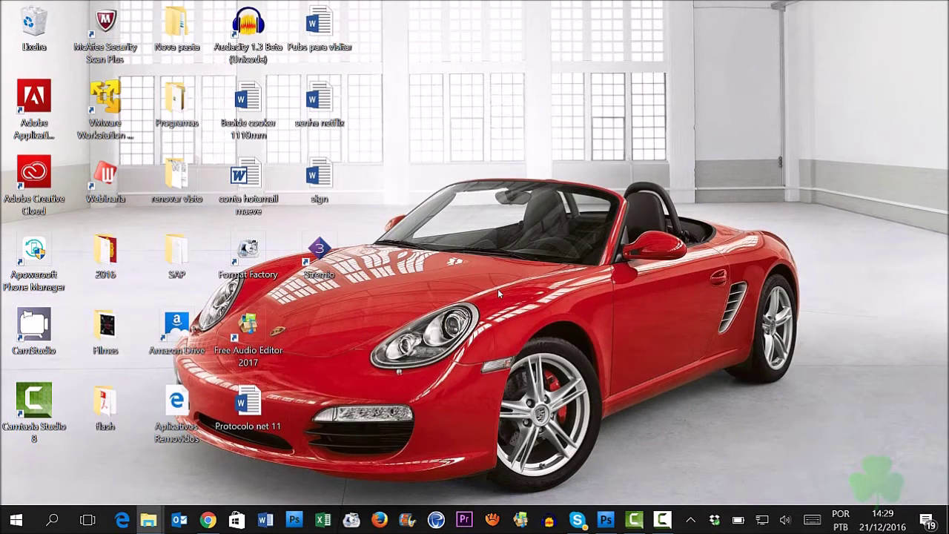
left_click(149, 521)
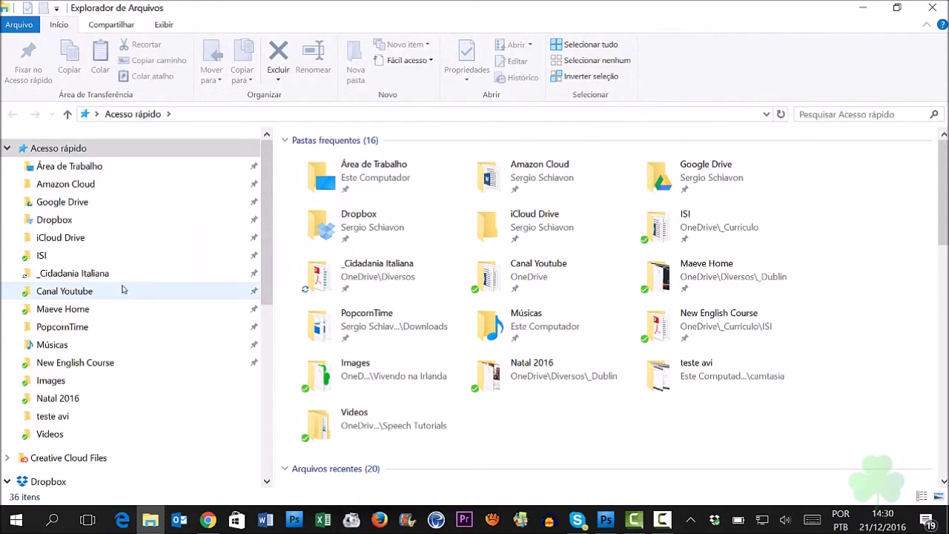
Go to C:\Arquivos de Programas\Adobe\Adobe Premiere Pro CC 2017\Dictionaries\pt_BR
scroll(119, 289, "down", 4)
scroll(123, 279, "down", 5)
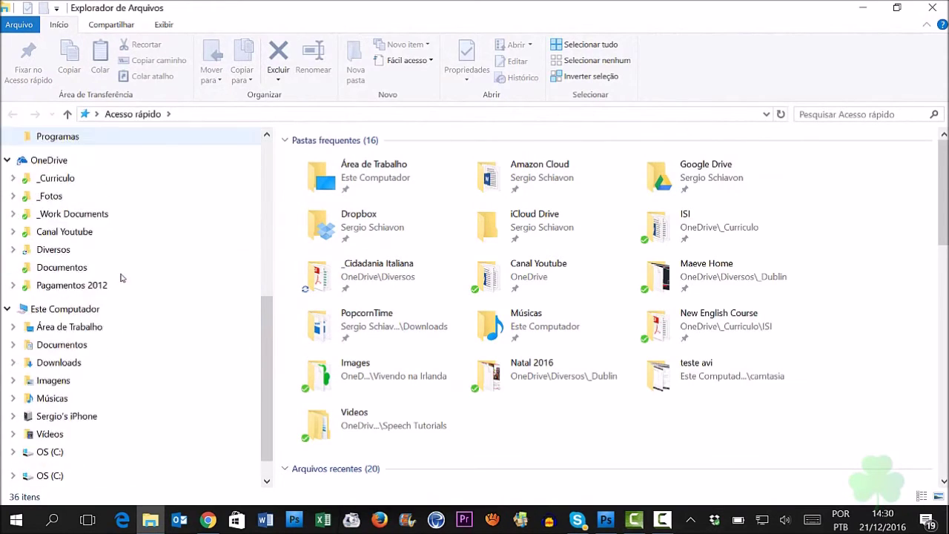
left_click(43, 433)
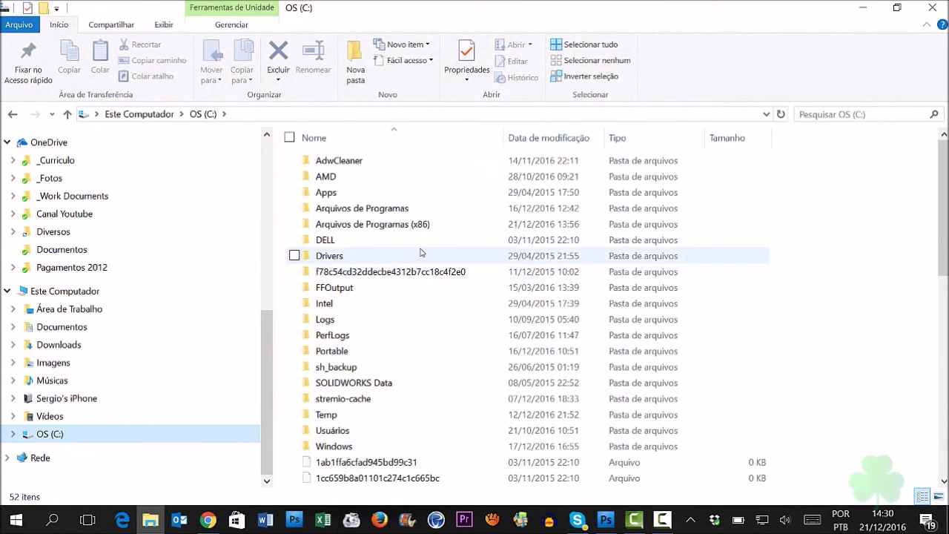
double_click(370, 209)
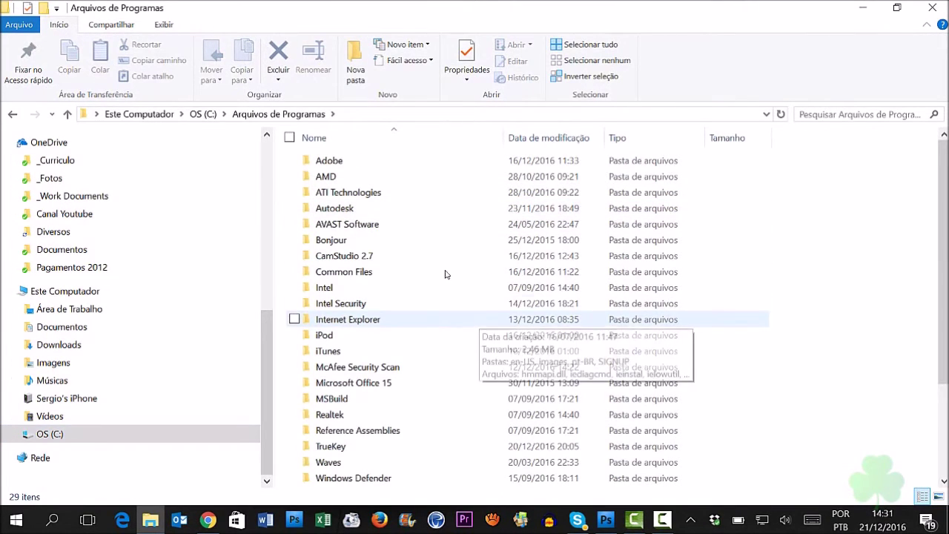
double_click(326, 160)
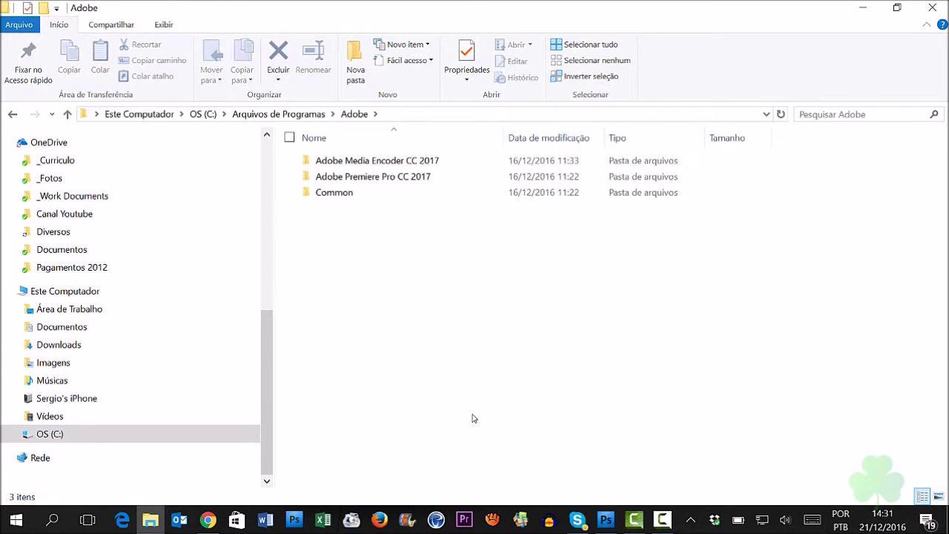
double_click(372, 178)
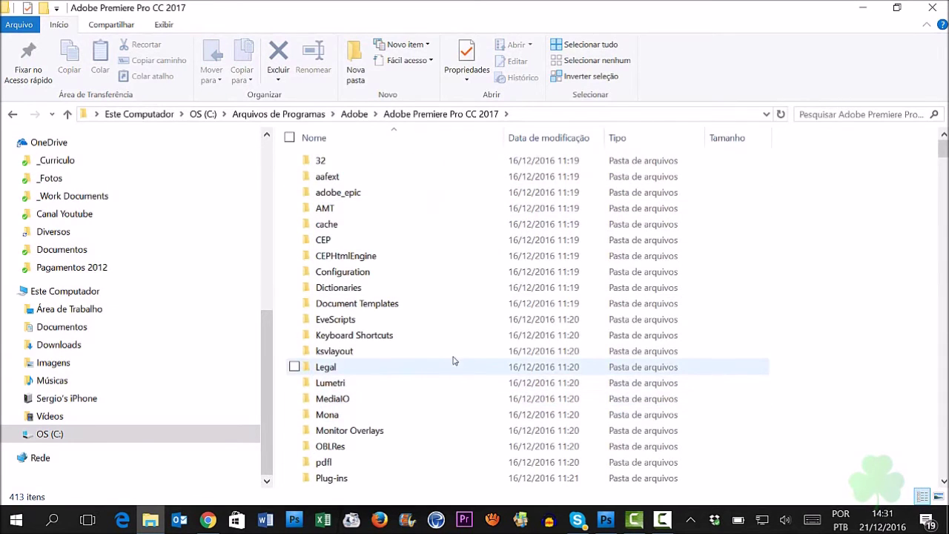
double_click(338, 287)
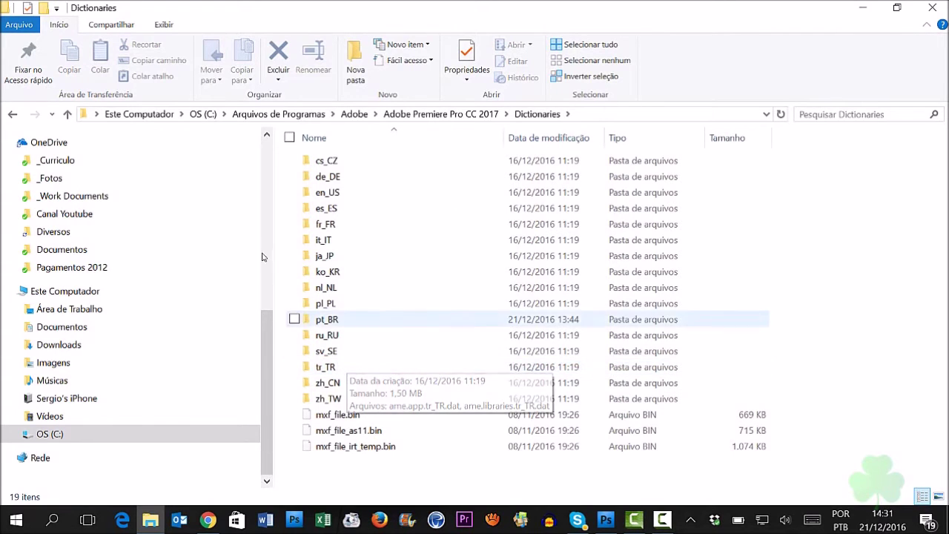
double_click(335, 320)
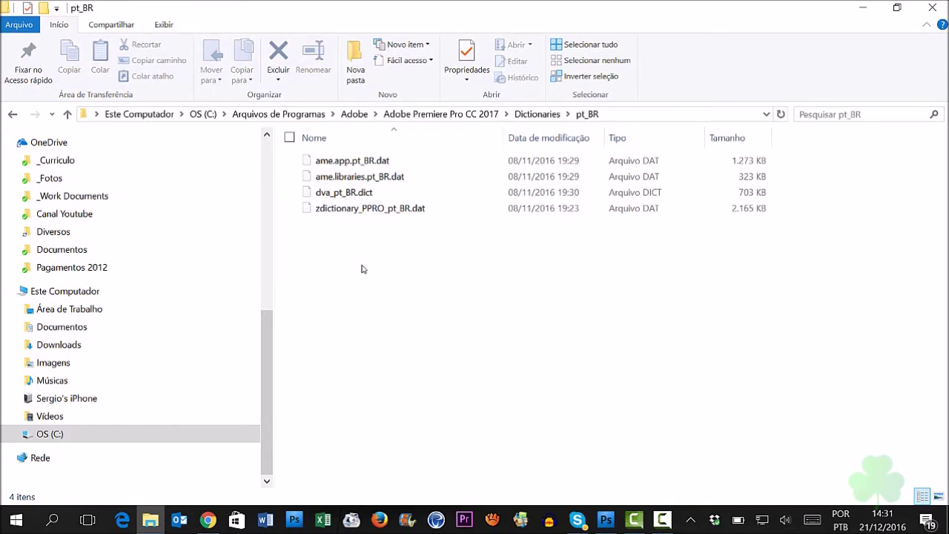
Create a new folder named 'Backup' inside the pt_BR folder
right_click(361, 314)
mouse_move(328, 277)
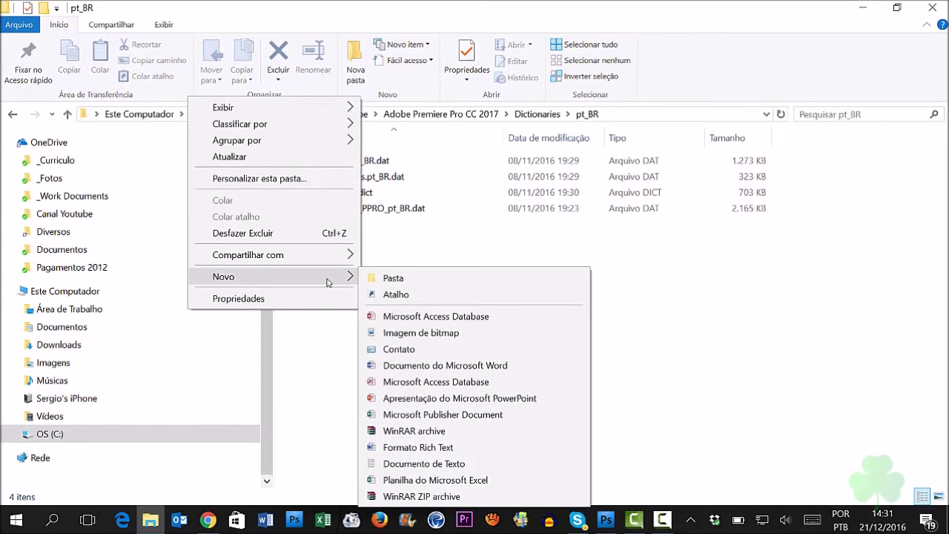
left_click(394, 278)
type("Backup")
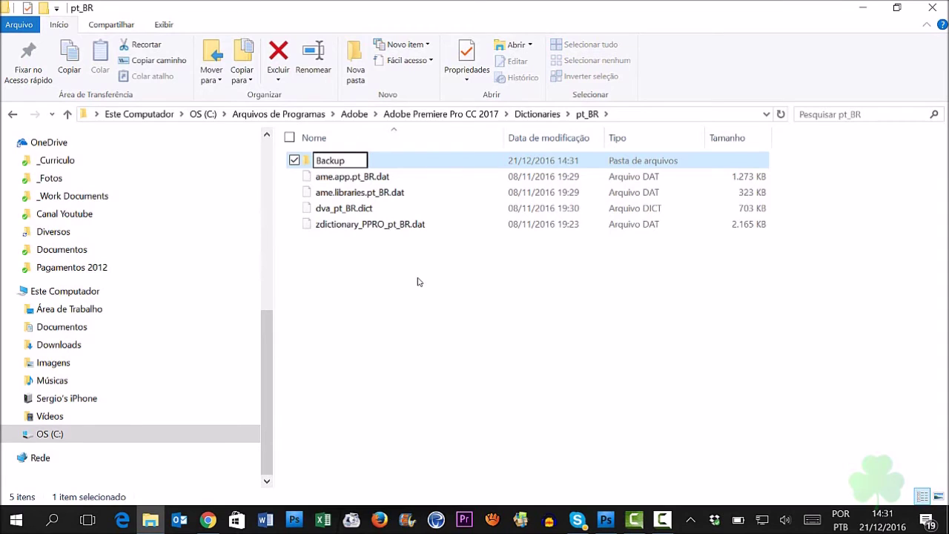
key("Return")
Move the four pt_BR .dat and .dict files into Backup with administrator permission, then return to Dictionaries
left_click_drag(387, 288, 331, 165)
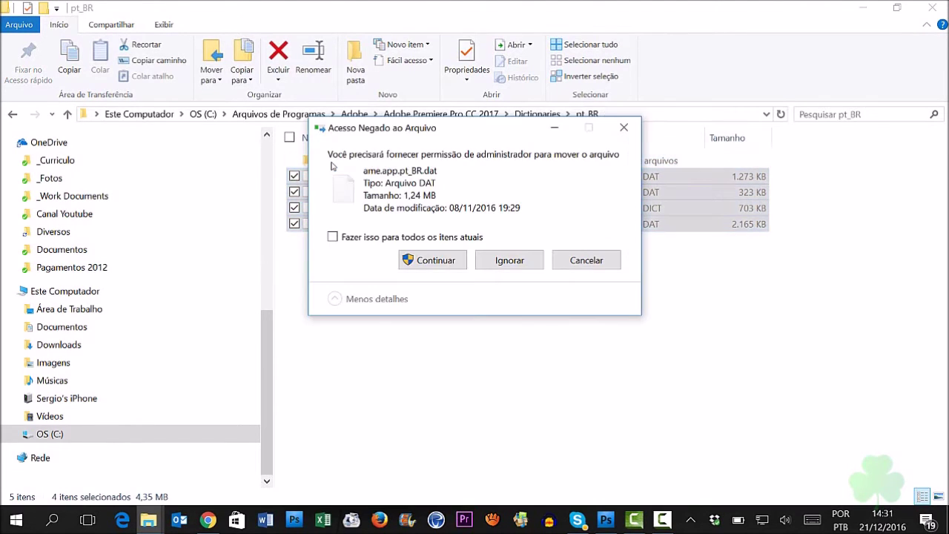
left_click(417, 261)
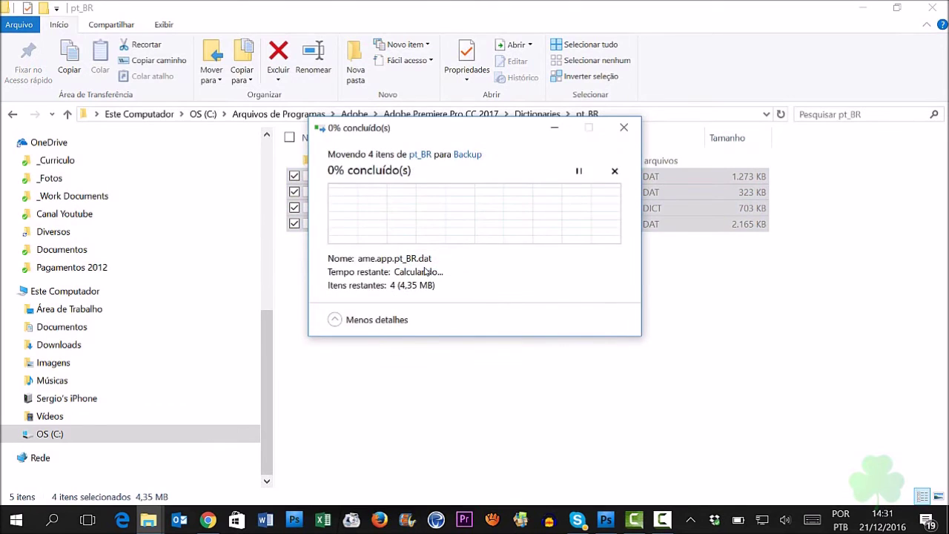
left_click(421, 269)
left_click(409, 239)
left_click(409, 256)
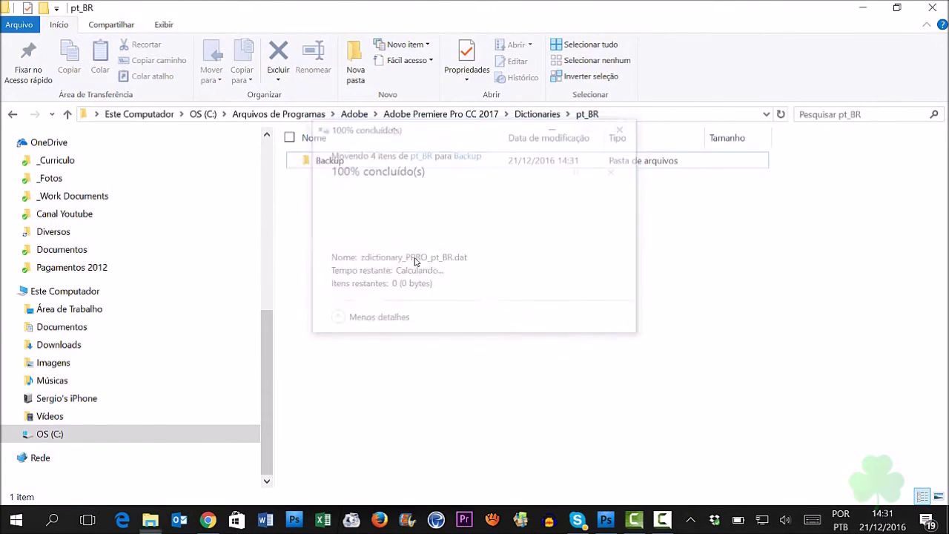
left_click(536, 114)
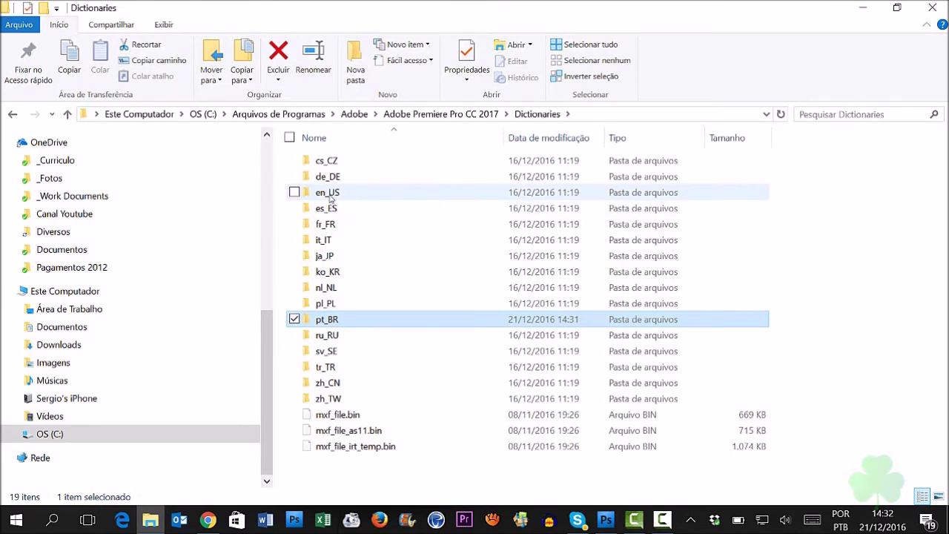
Copy the four en_US dictionary files and return to the Dictionaries folder
double_click(329, 195)
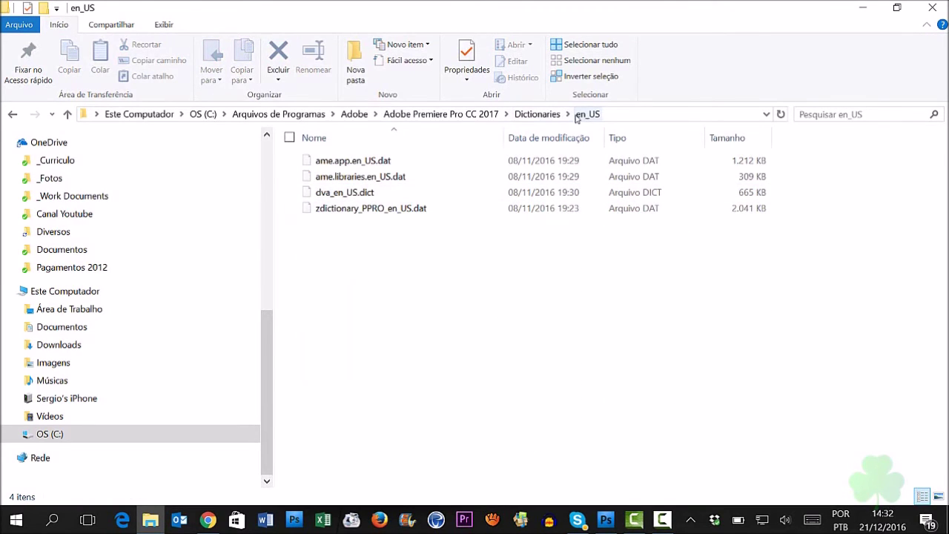
left_click_drag(378, 261, 358, 162)
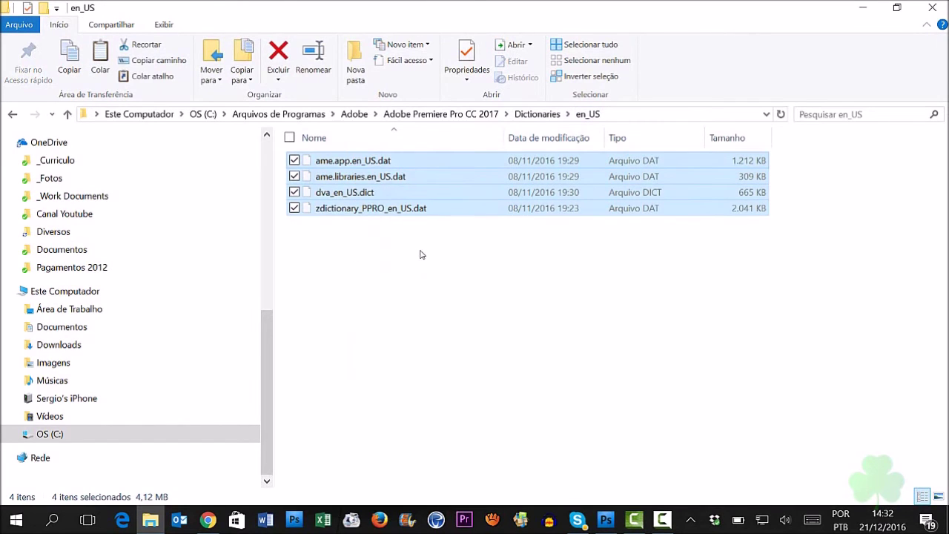
key("BackSpace")
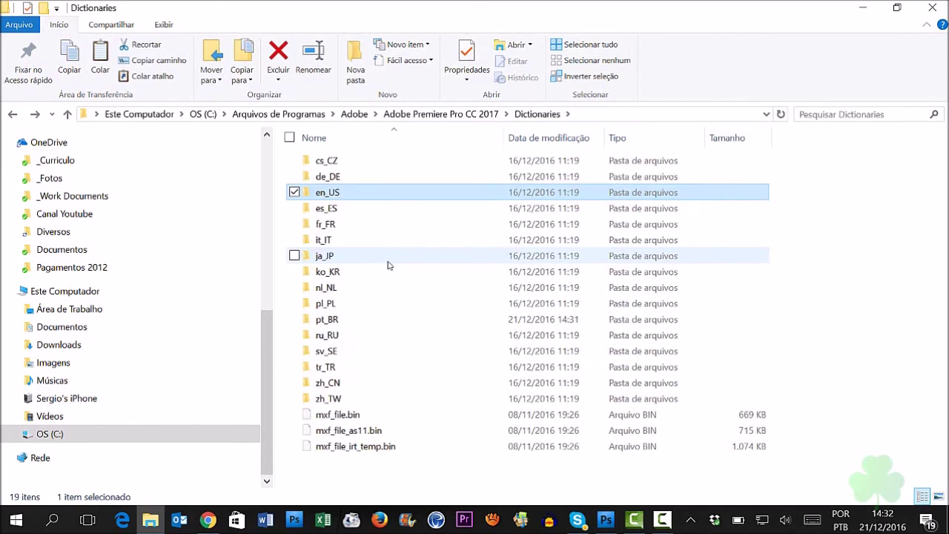
Paste the en_US files into the pt_BR folder and close File Explorer
double_click(340, 320)
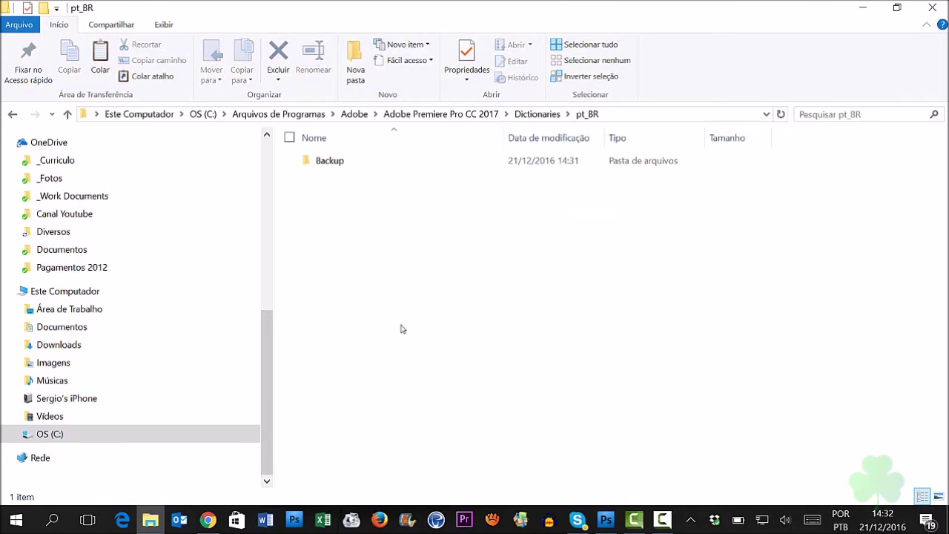
key("ctrl+v")
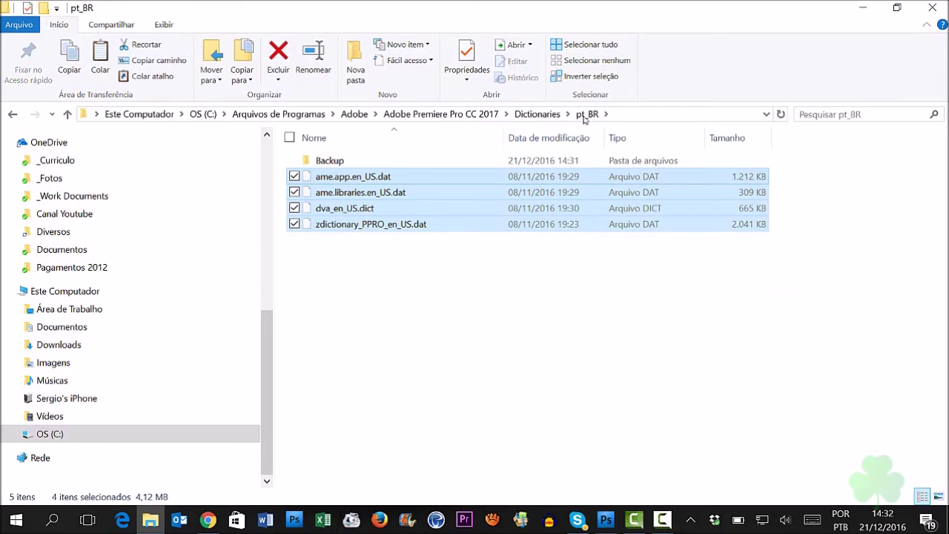
left_click(370, 271)
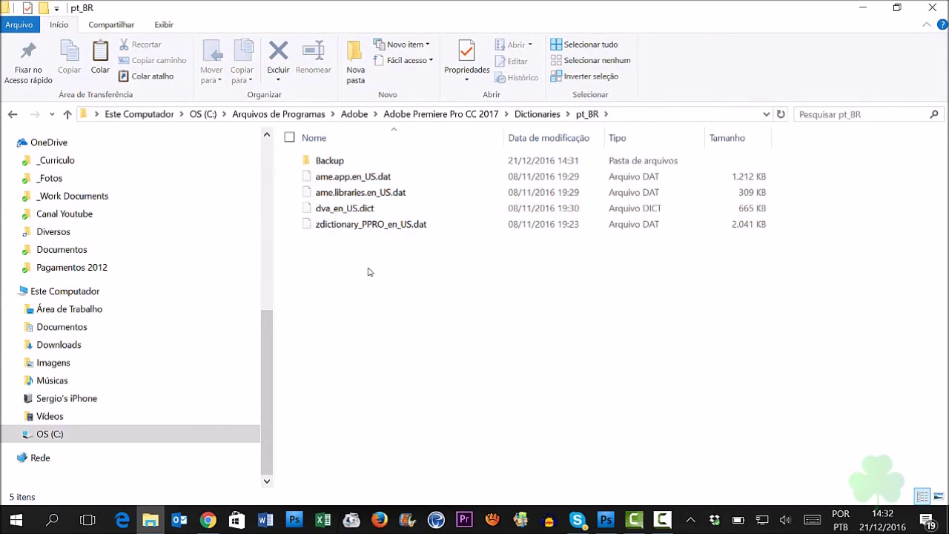
left_click(933, 8)
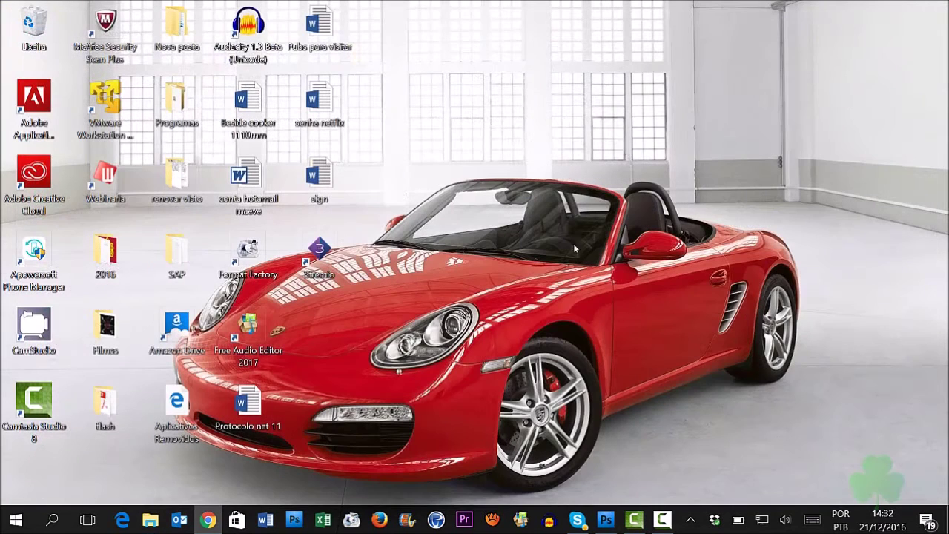
Relaunch Premiere Pro CC 2017 from the taskbar, now with English menus
left_click(464, 520)
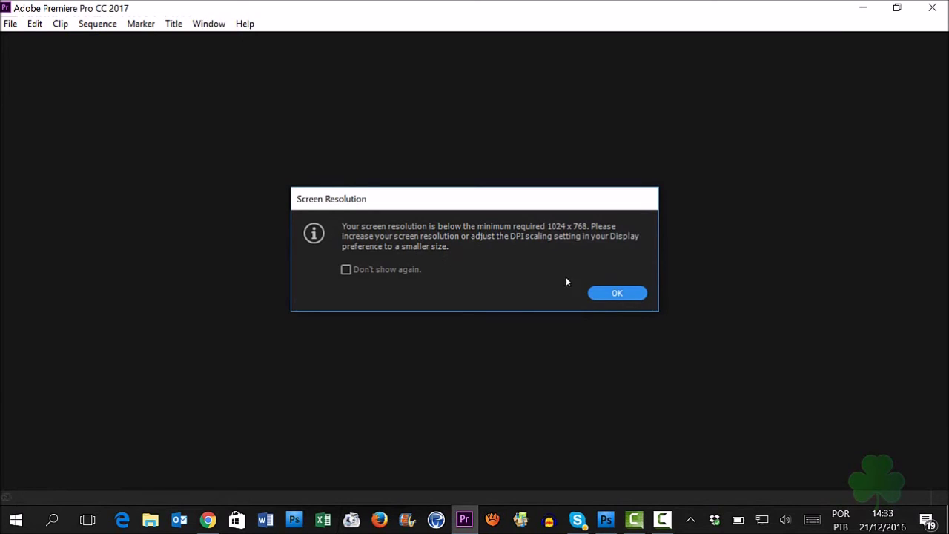
Dismiss the resolution warning and create a new project named '44444'
left_click(618, 293)
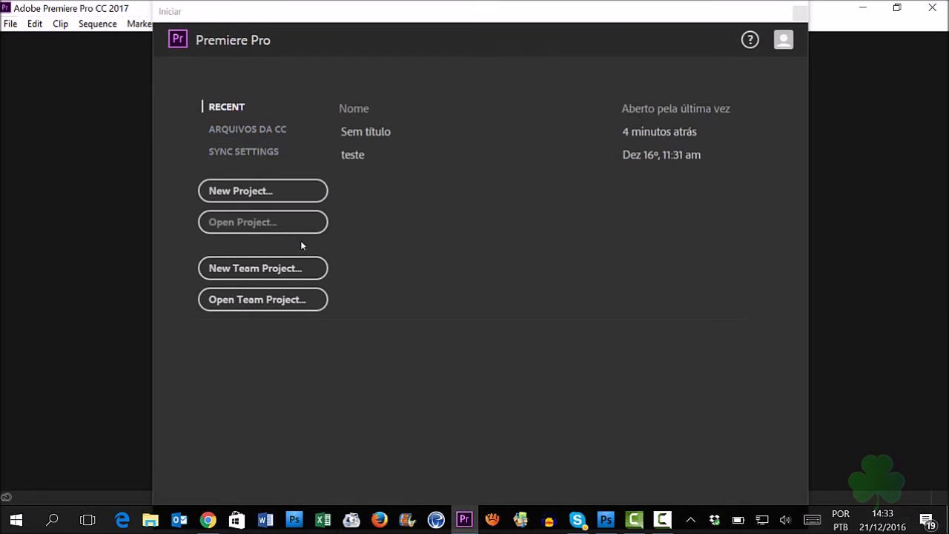
left_click(249, 194)
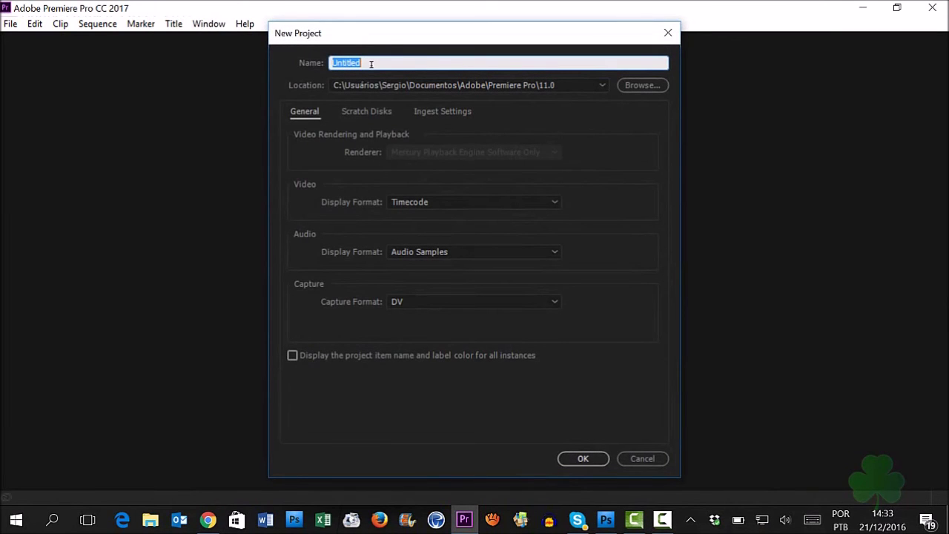
type("44444")
left_click(586, 458)
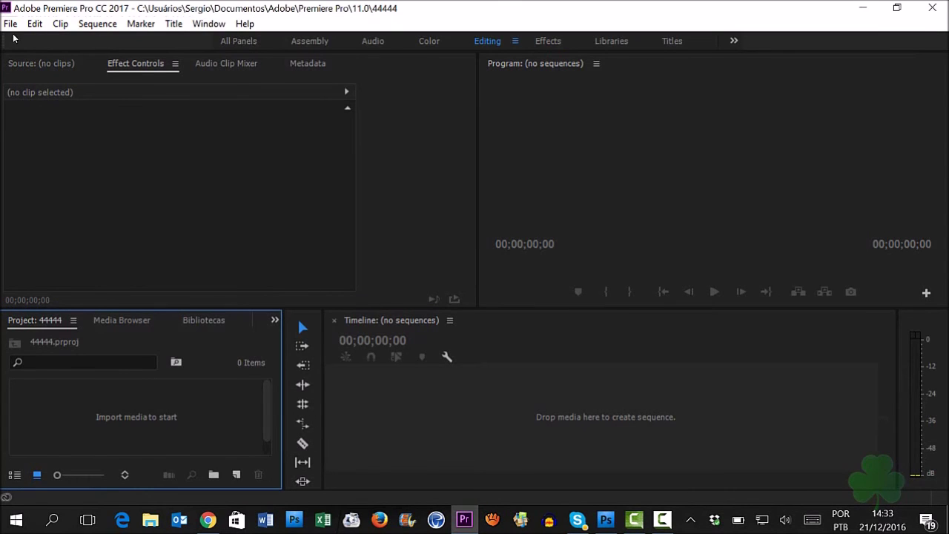
left_click(11, 23)
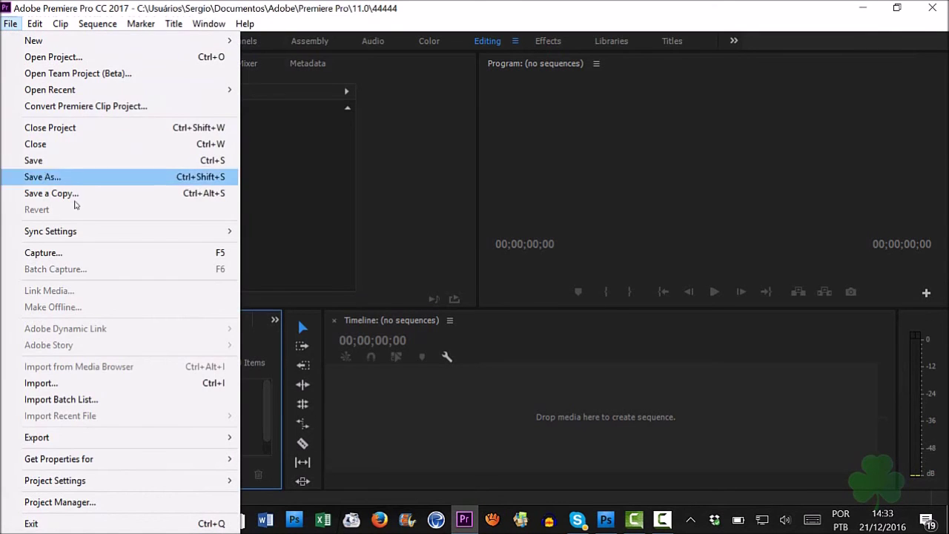
mouse_move(97, 23)
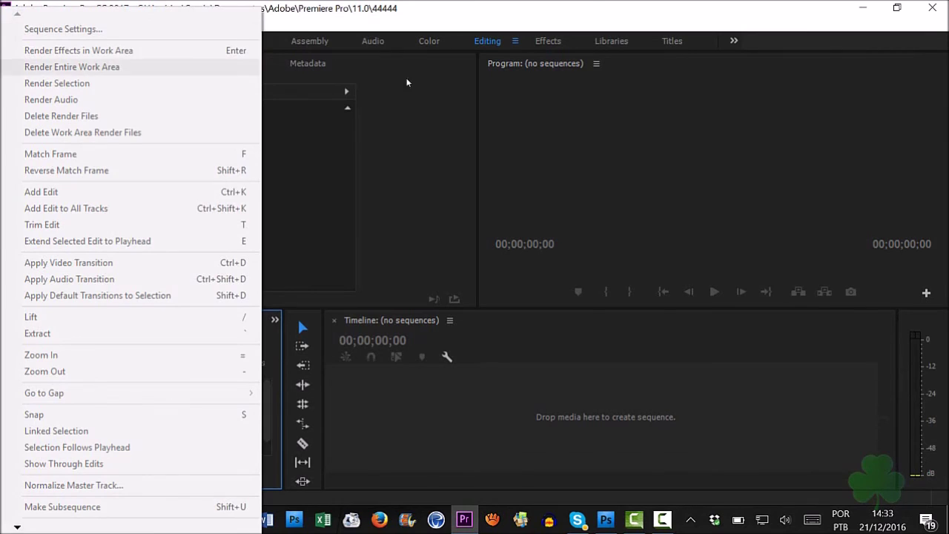
left_click(577, 9)
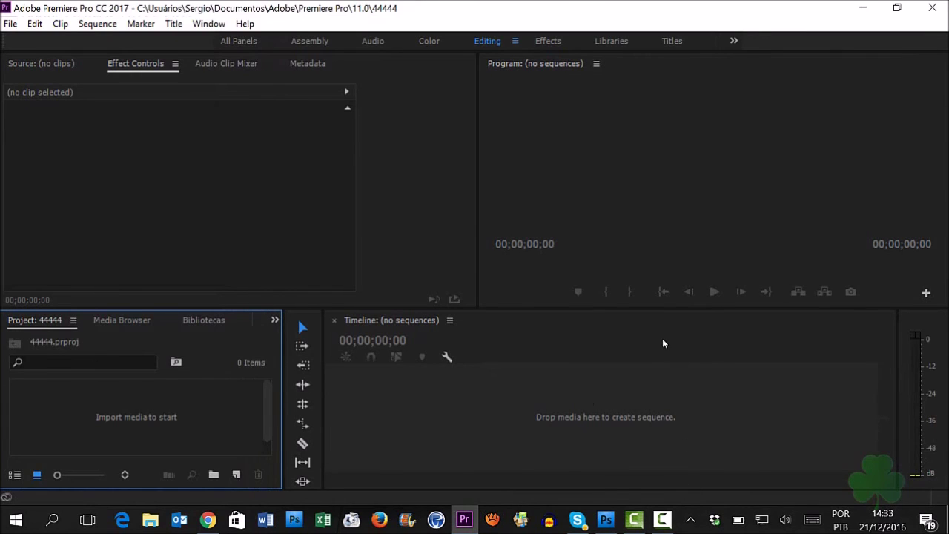